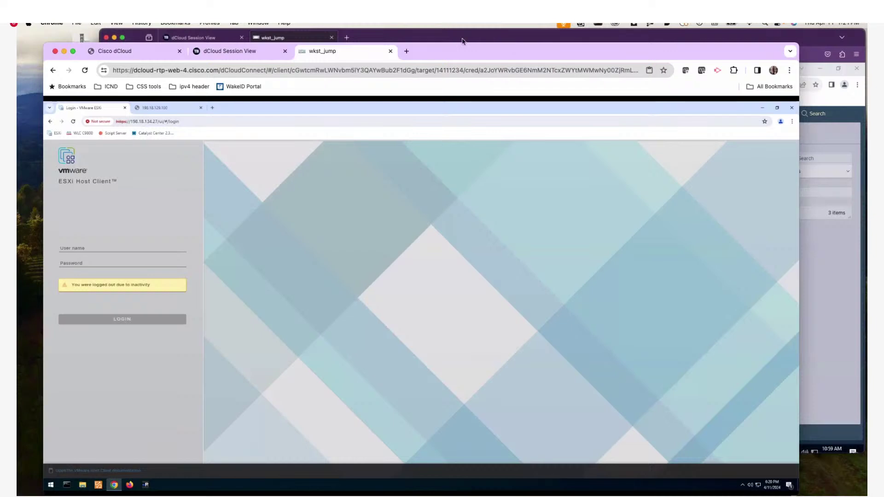
Log in to the ESXi host as root, entering the account password
left_click(89, 249)
type("root")
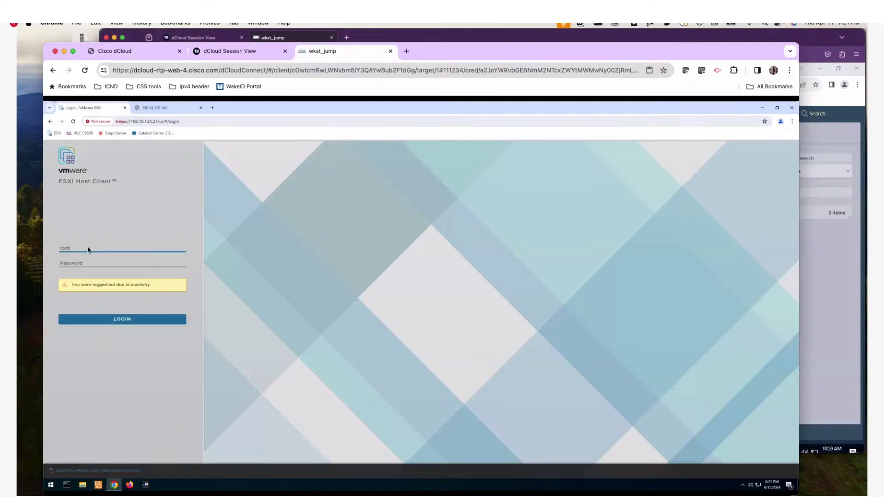
left_click(93, 262)
type("•")
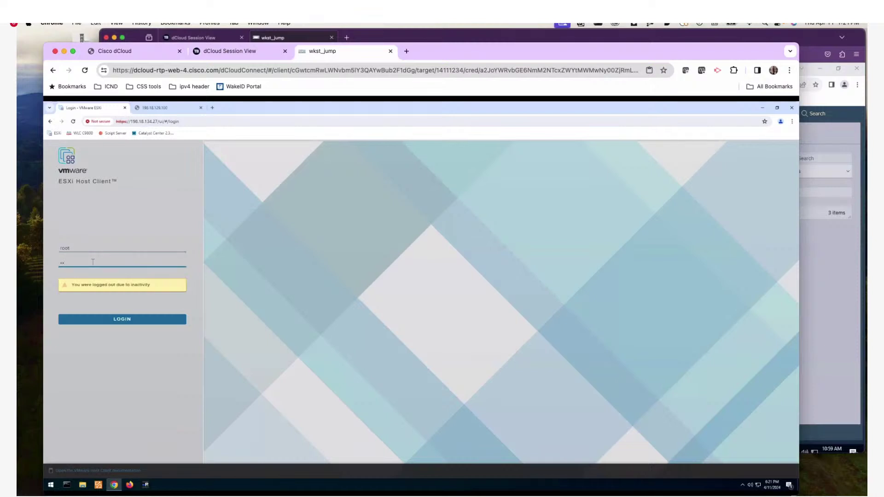
key("BackSpace")
key("BackSpace")
type("••")
left_click(108, 319)
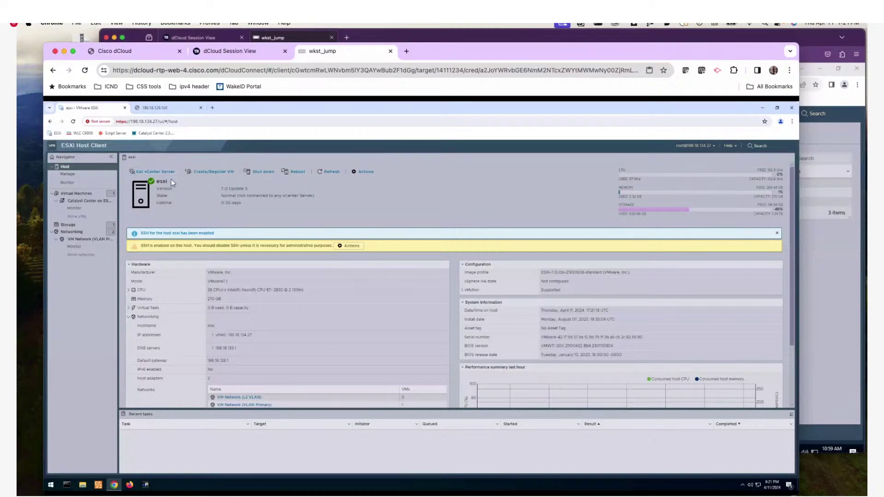
Start a new virtual machine on the host, choosing deployment from an OVF or OVA file
left_click(99, 181)
left_click(211, 172)
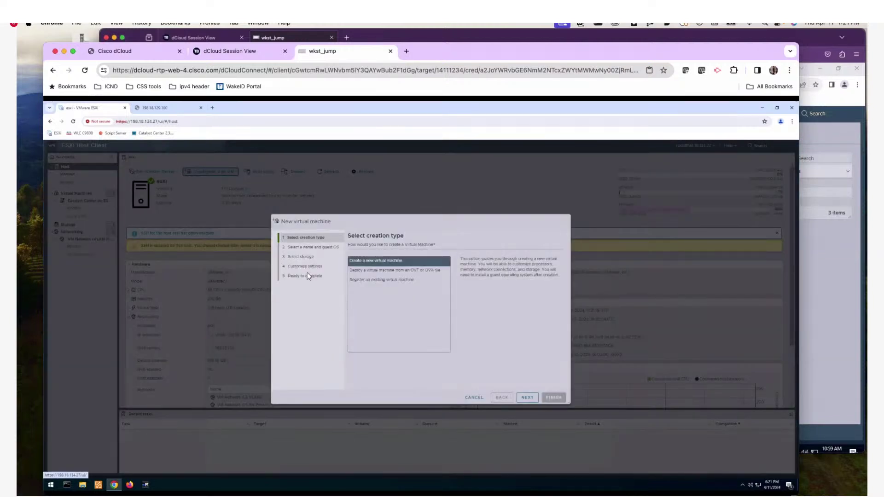
left_click(362, 275)
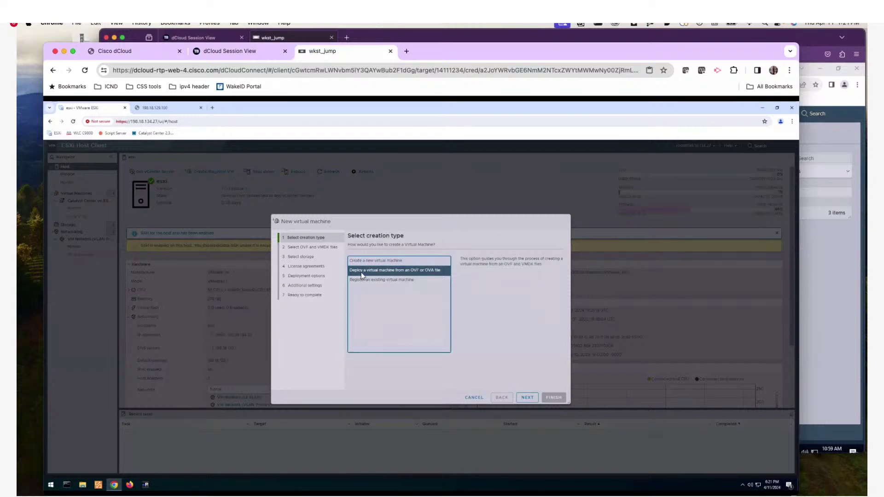
left_click(527, 398)
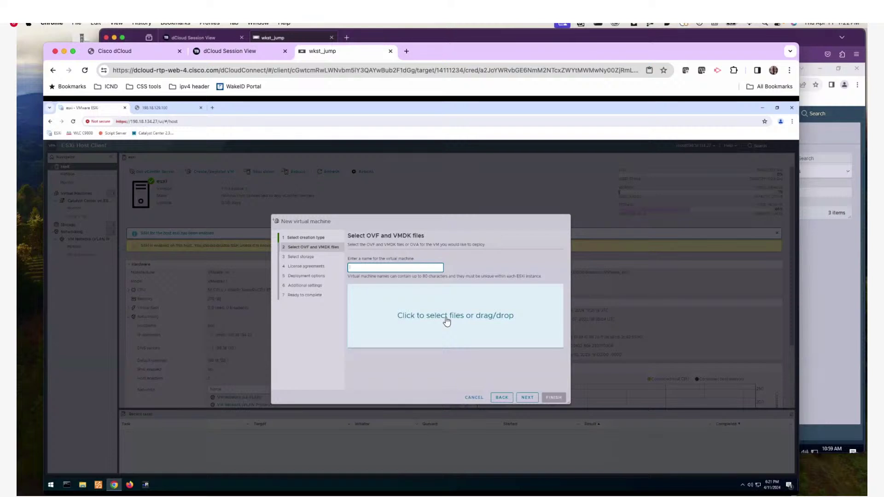
Select CCESXI237.ova from the CCESXIOVA folder on the OVA (E:) drive as the deployment file
left_click(445, 318)
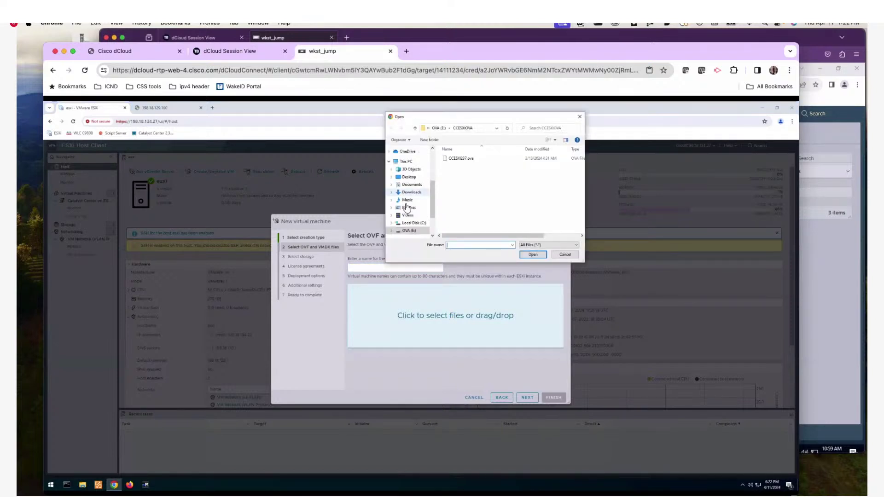
left_click(410, 231)
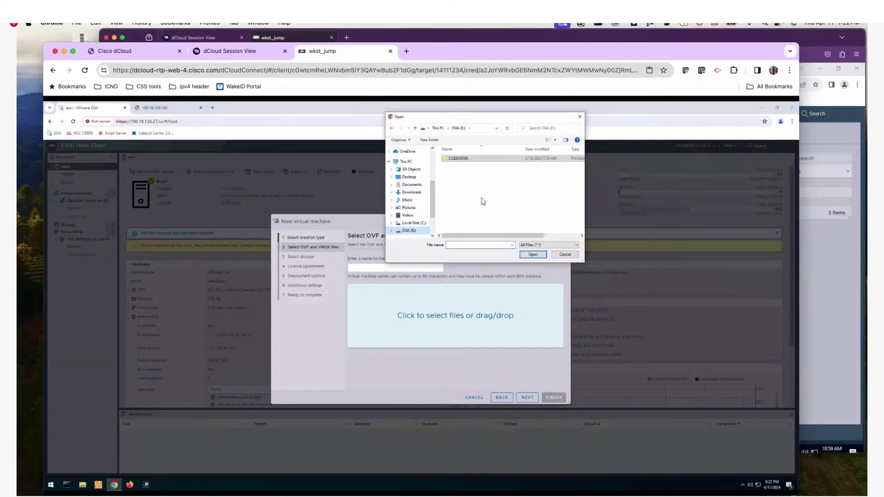
left_click(533, 255)
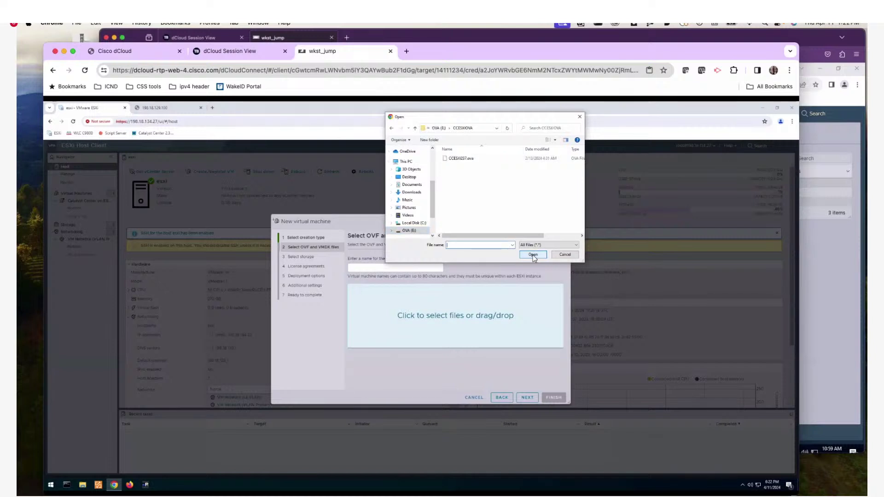
left_click(481, 160)
left_click(542, 256)
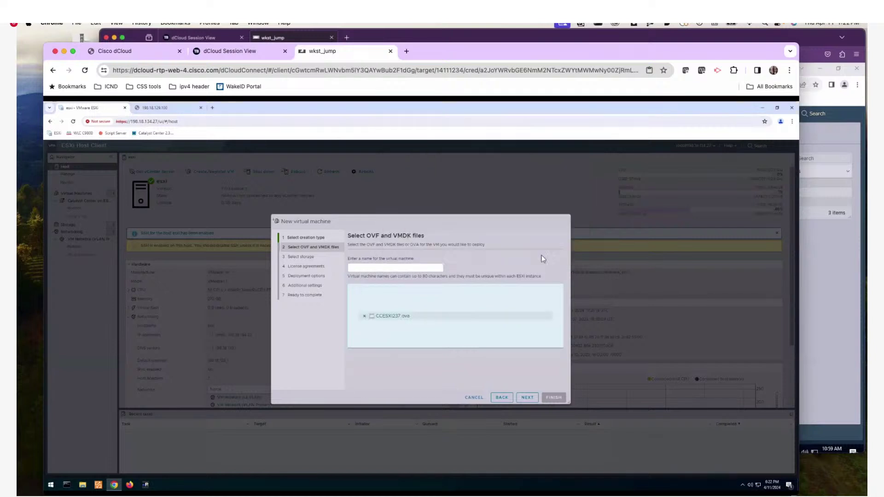
Name the virtual machine "Catalyst center ESXi" and accept the Standard datastore for its storage
left_click(364, 267)
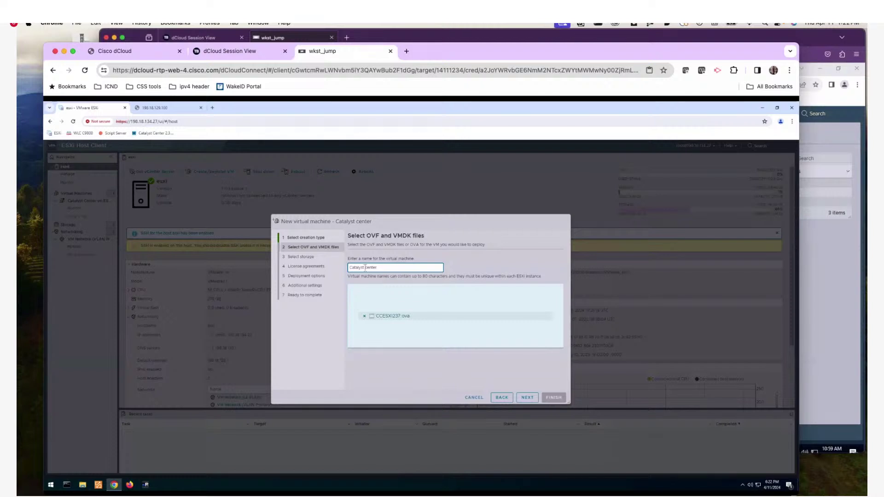
type("SXi")
left_click(480, 338)
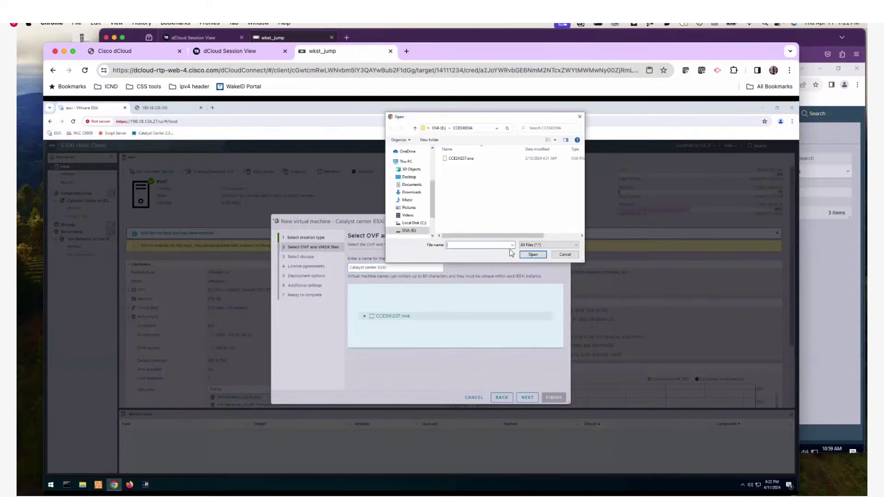
left_click(559, 256)
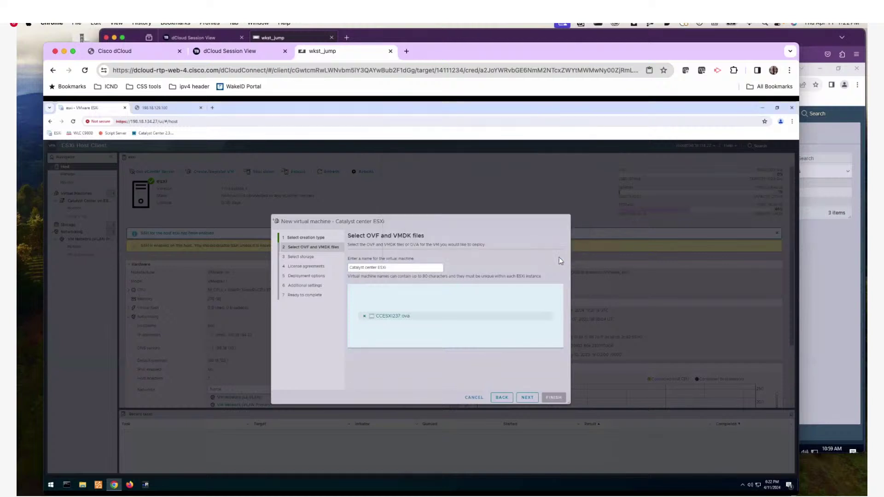
left_click(524, 398)
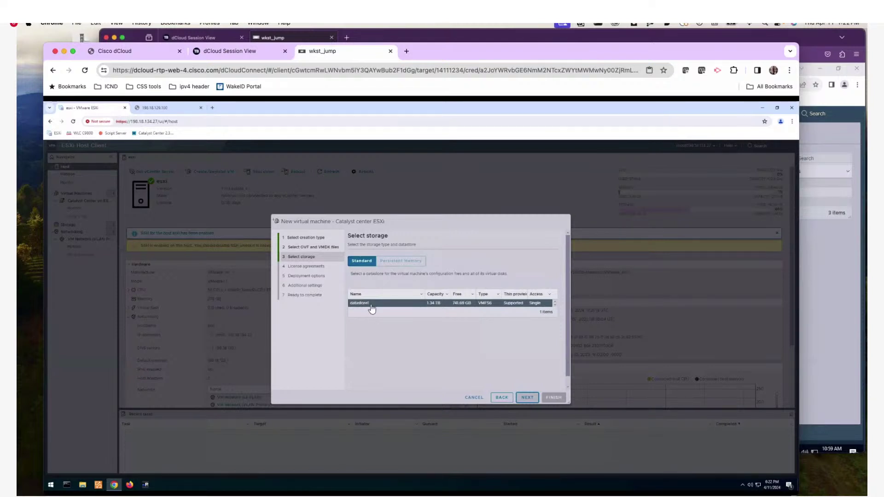
left_click(529, 400)
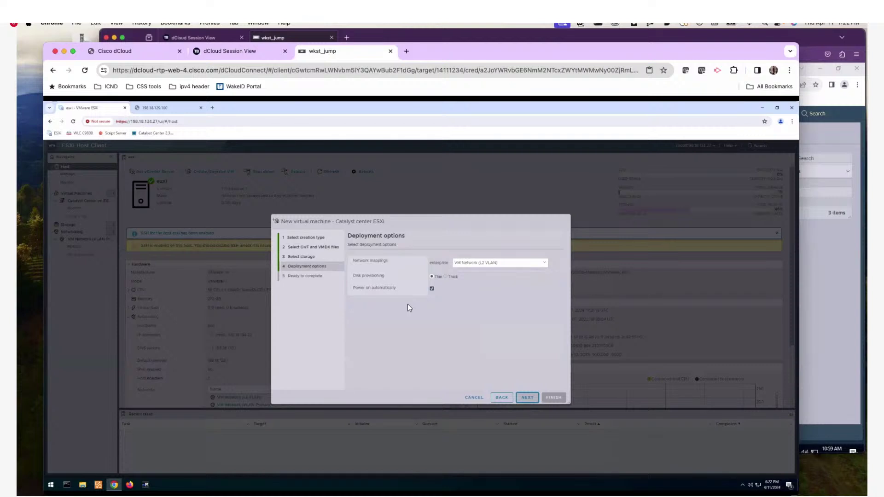
Map the enterprise network to VM Network (VLAN Primary), review the deployment summary, and cancel the new virtual machine
left_click(544, 265)
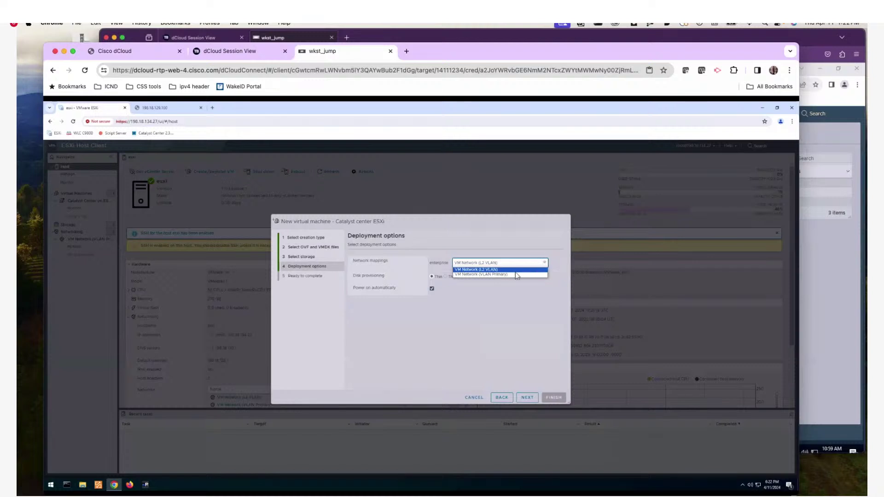
left_click(485, 276)
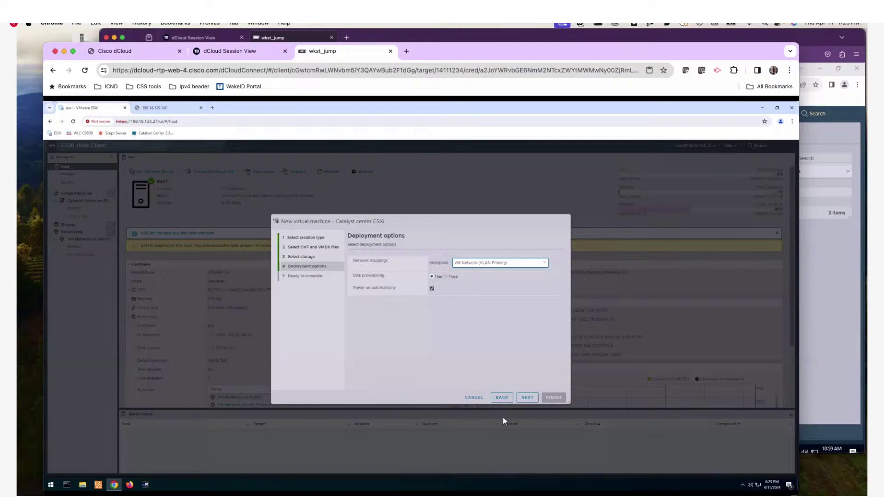
left_click(524, 399)
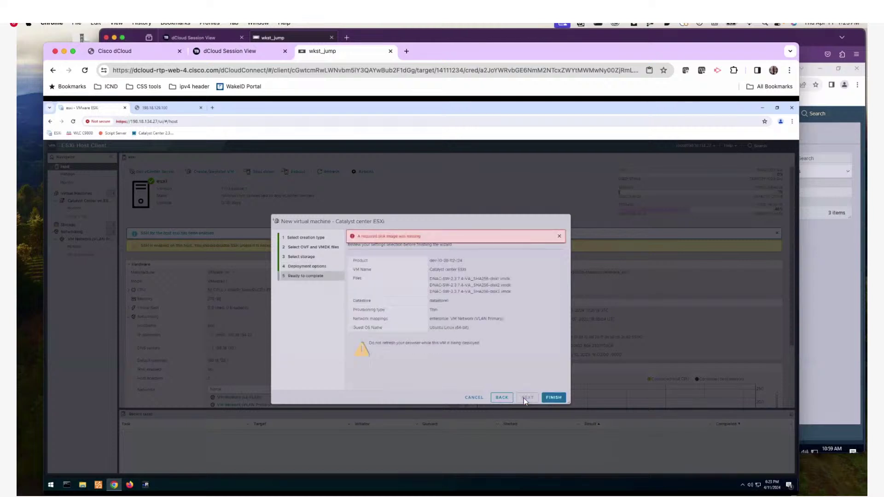
left_click(560, 236)
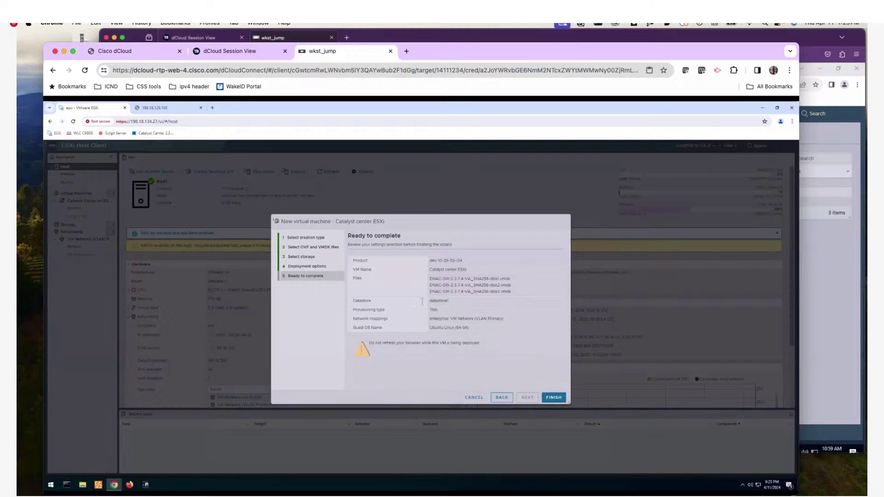
left_click(475, 398)
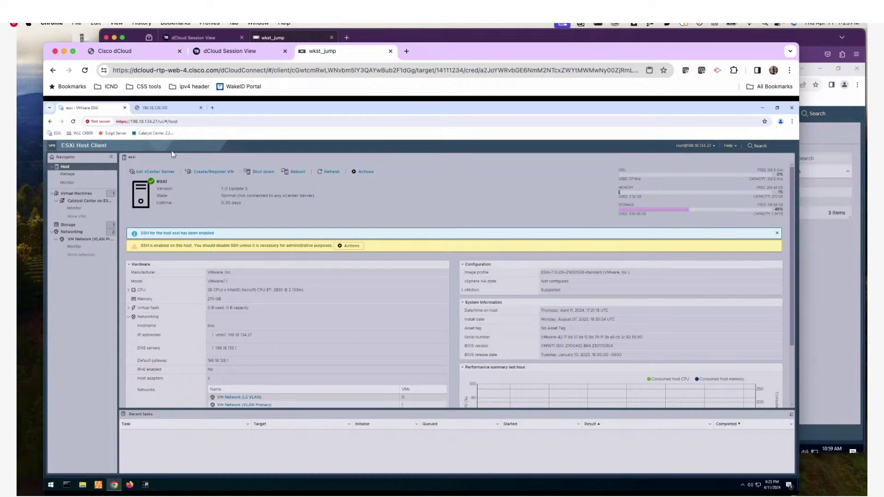
Edit the deployed Catalyst Center on ESXi 2.3.7.4 virtual machine and add a new standard hard disk of 300 GB
left_click(90, 202)
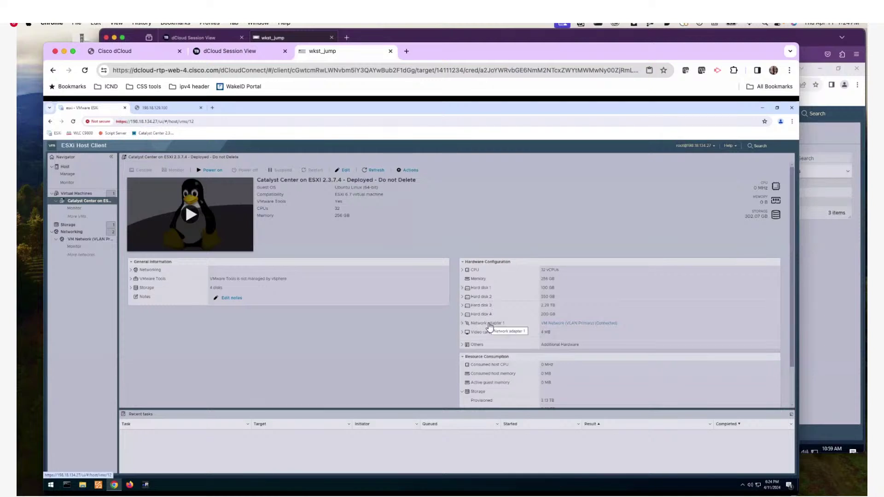
left_click(347, 171)
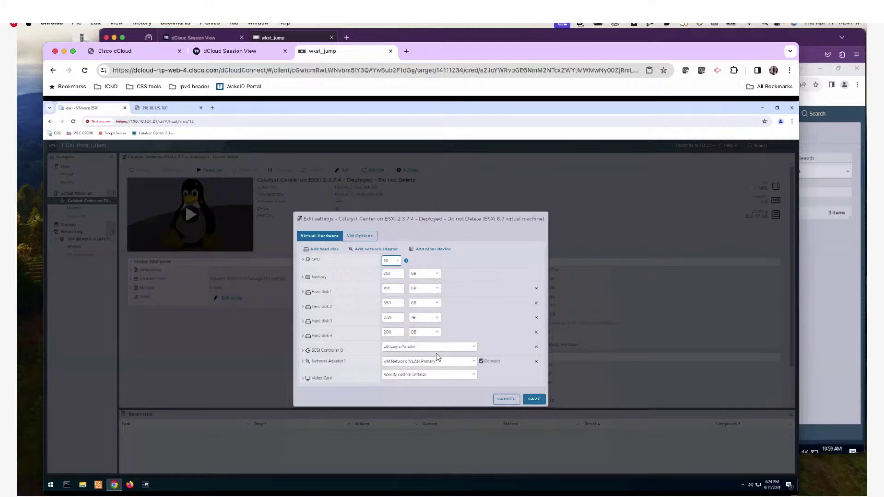
left_click(331, 253)
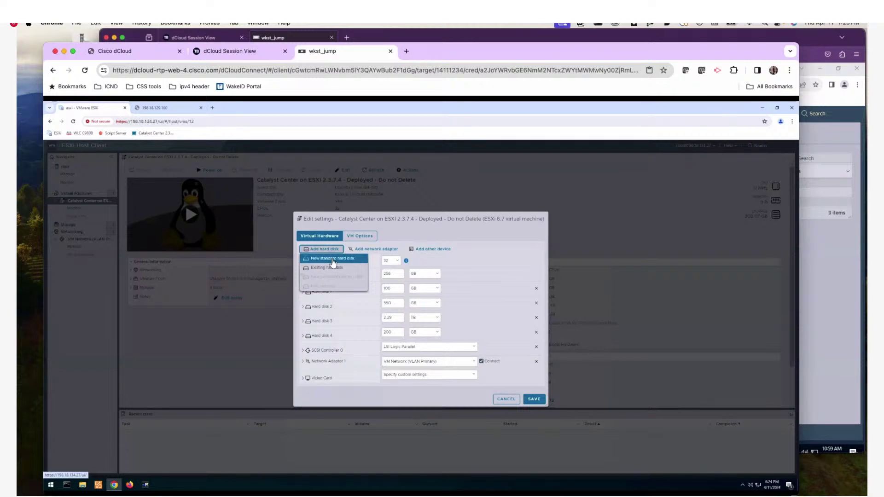
left_click(333, 259)
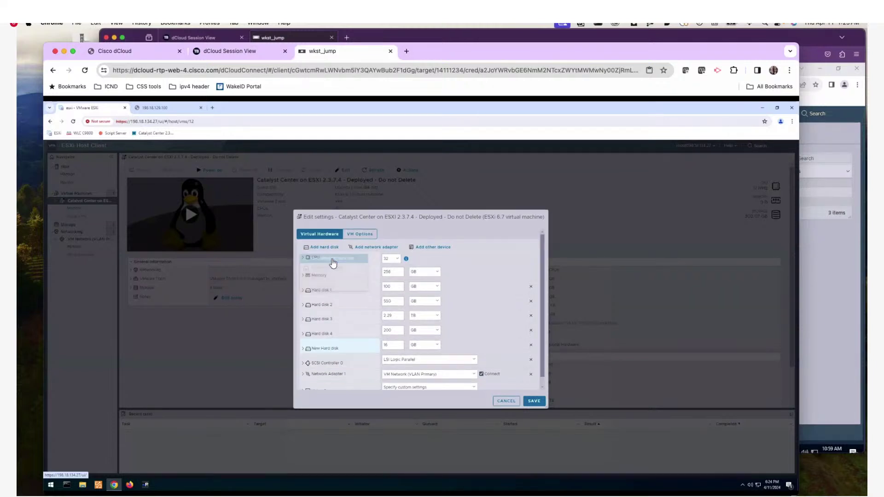
left_click(392, 346)
type("3")
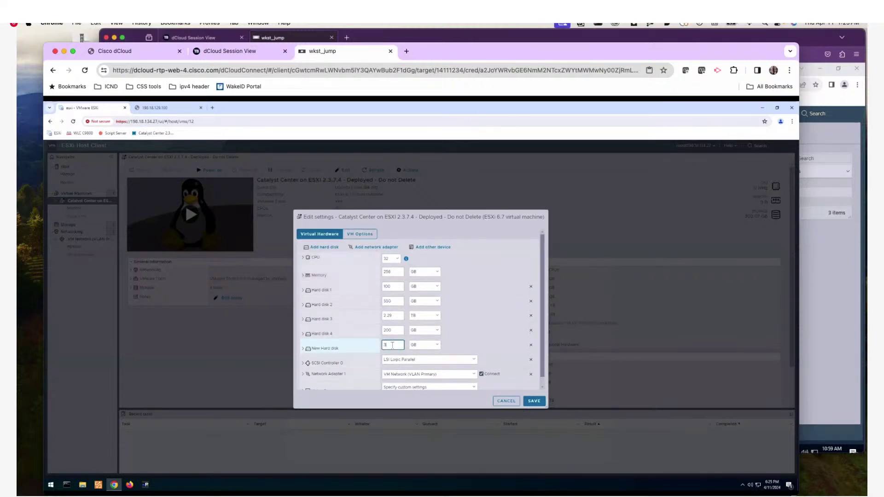
type("00")
Add a network adapter connected to VM Network (L2 VLAN) and save the virtual machine settings
left_click(369, 246)
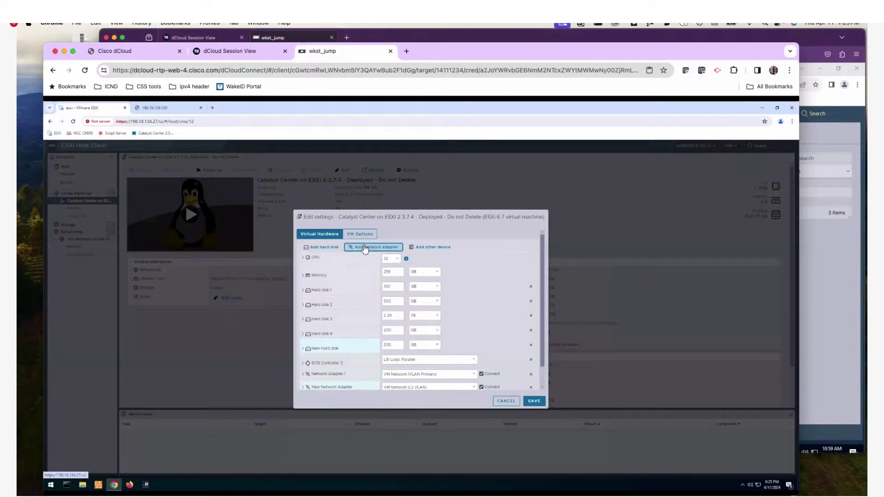
scroll(420, 363, "down", 1)
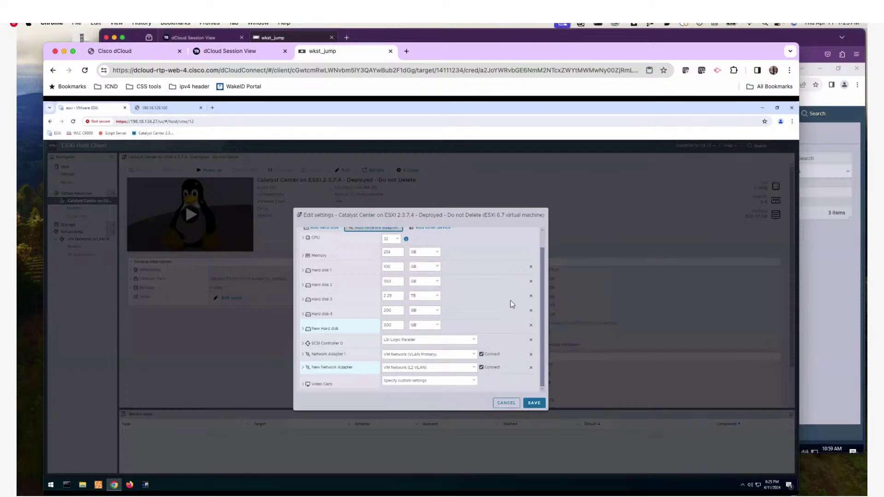
scroll(462, 302, "up", 1)
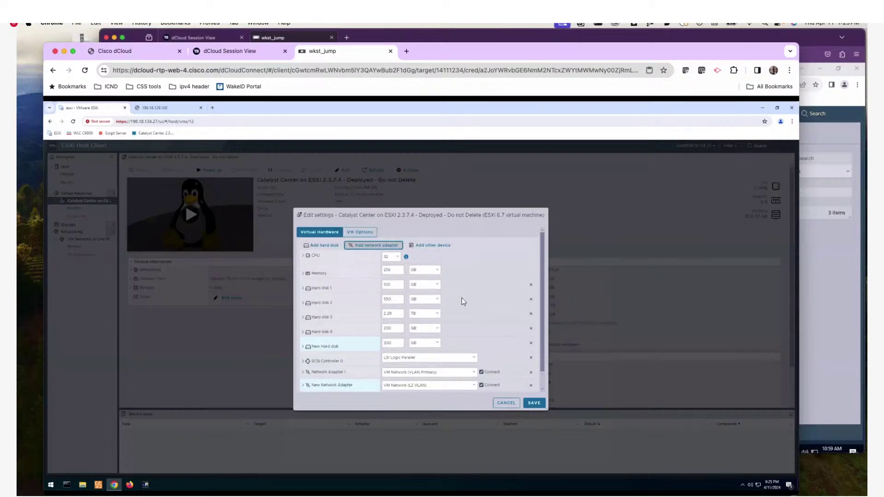
left_click(534, 404)
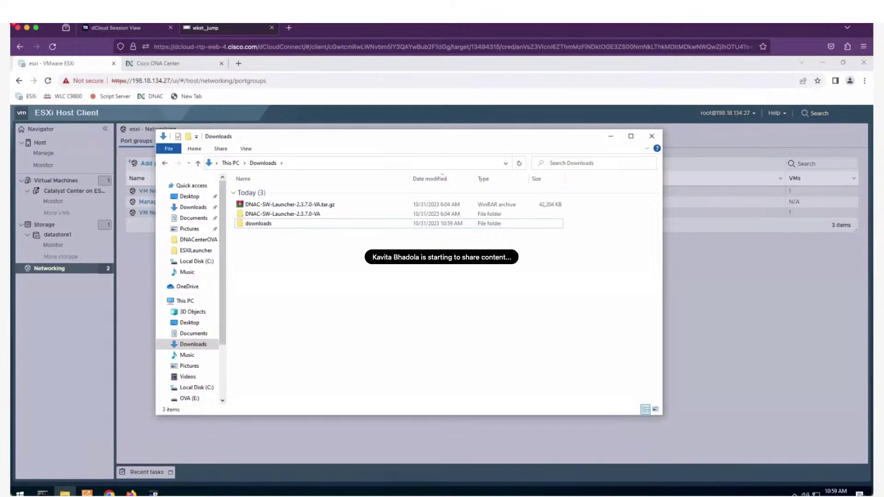
Move the playback controls out of the way and play the Catalyst Center on ESXi Launcher install demo, pausing at 00:11 and 00:24
mouse_move(617, 216)
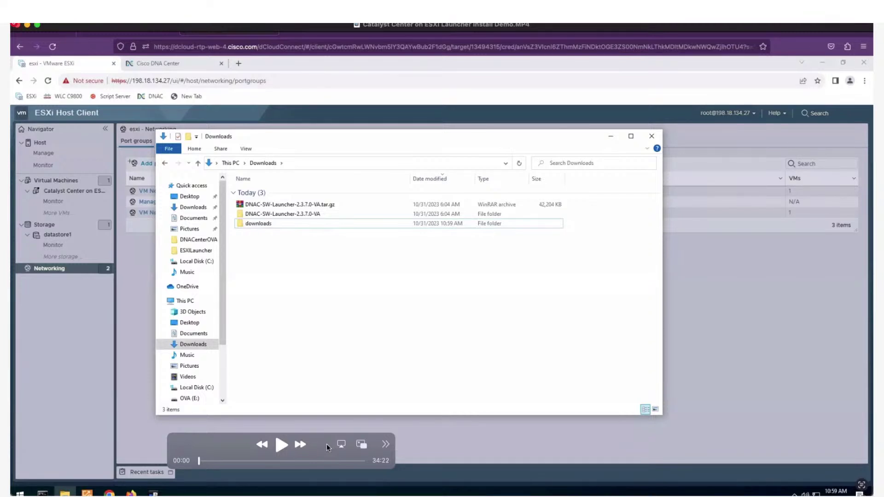
left_click_drag(327, 444, 354, 467)
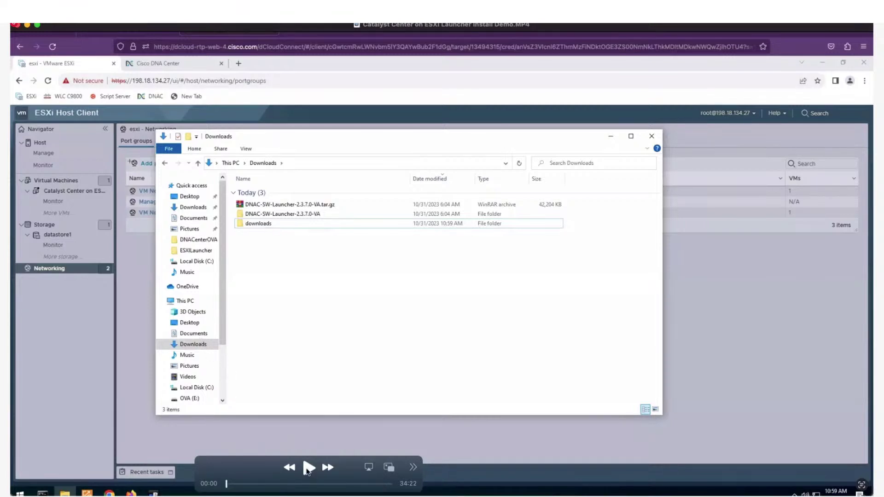
left_click(308, 467)
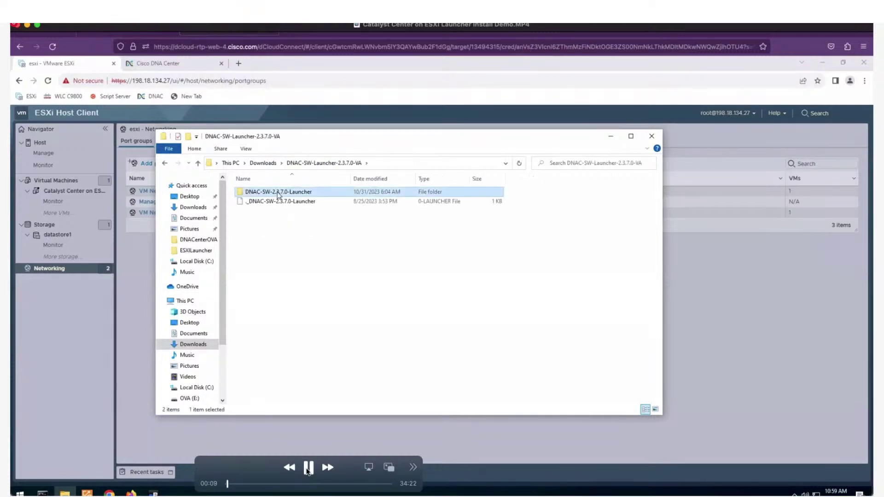
left_click(307, 470)
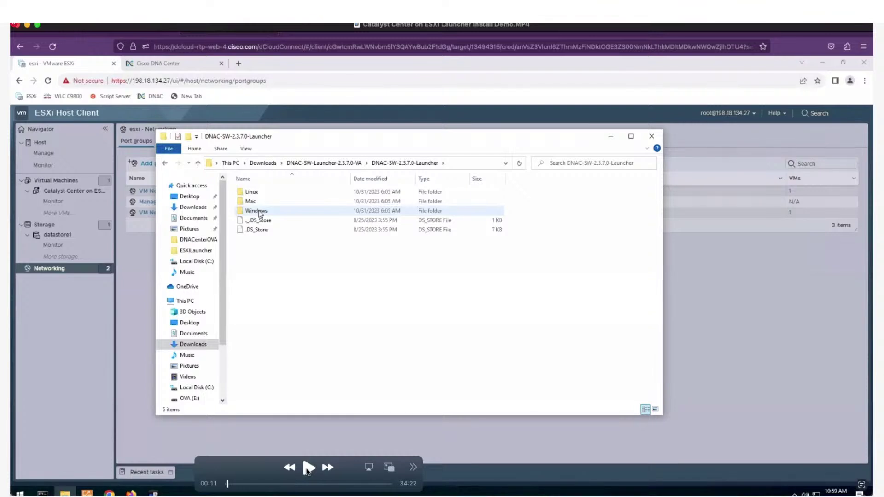
left_click(308, 468)
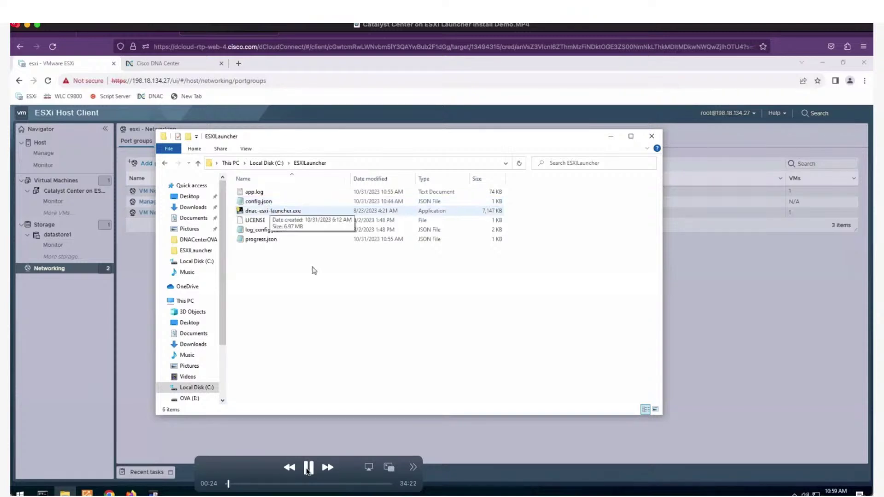
left_click(308, 470)
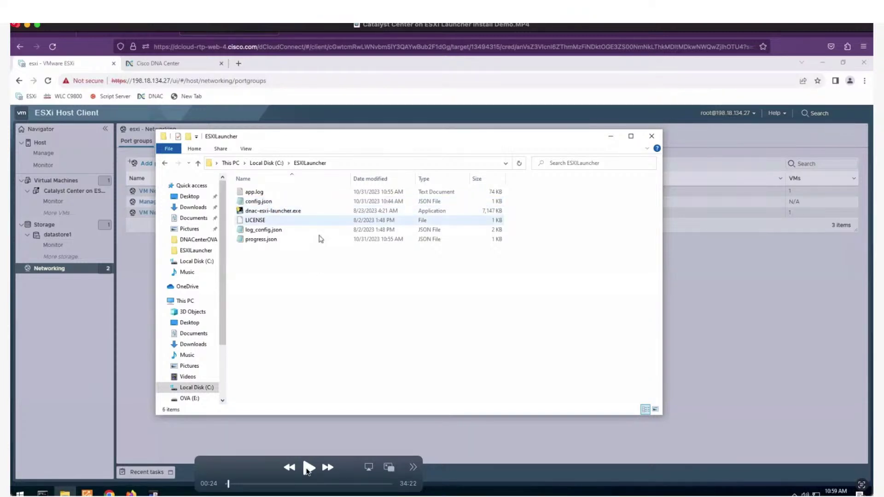
Continue the launcher install demo through config.json and the DNACenterOVA folder, pausing at 00:27, 00:37 and 00:41
left_click(308, 469)
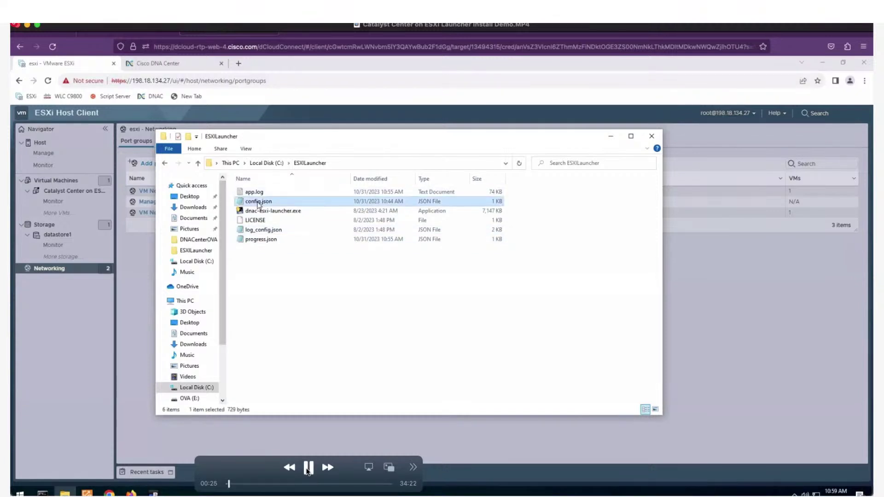
left_click(308, 470)
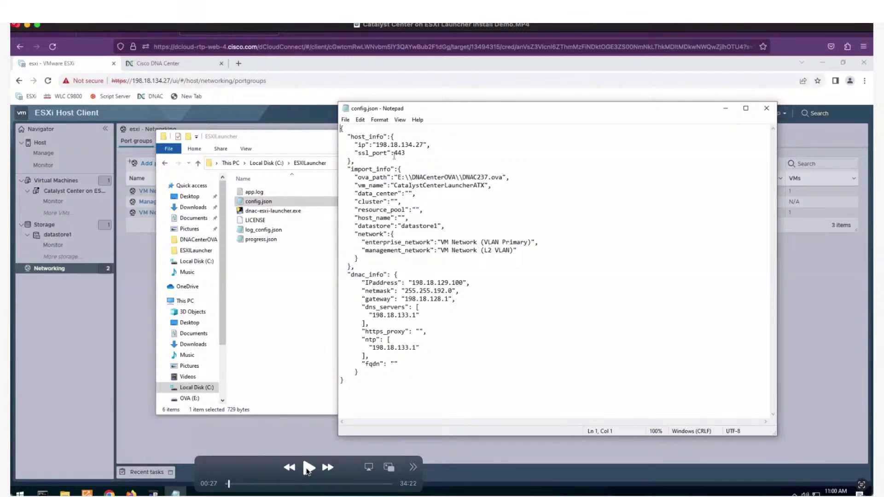
left_click(308, 468)
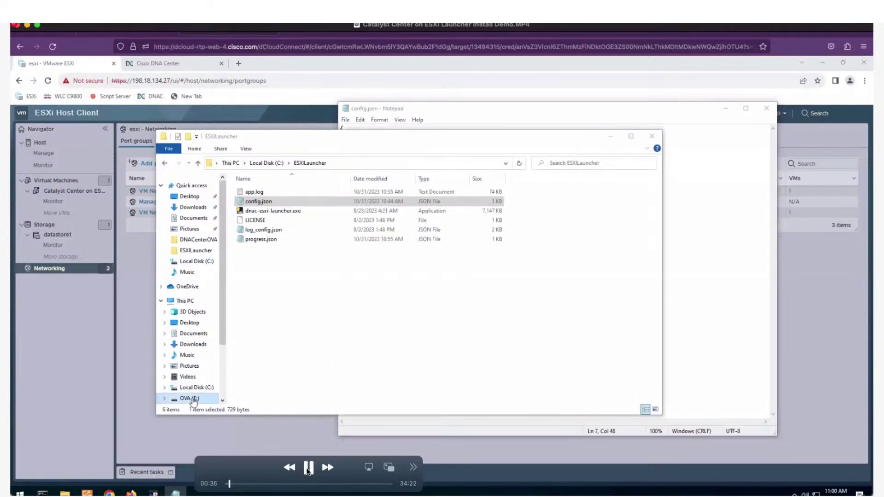
left_click(308, 468)
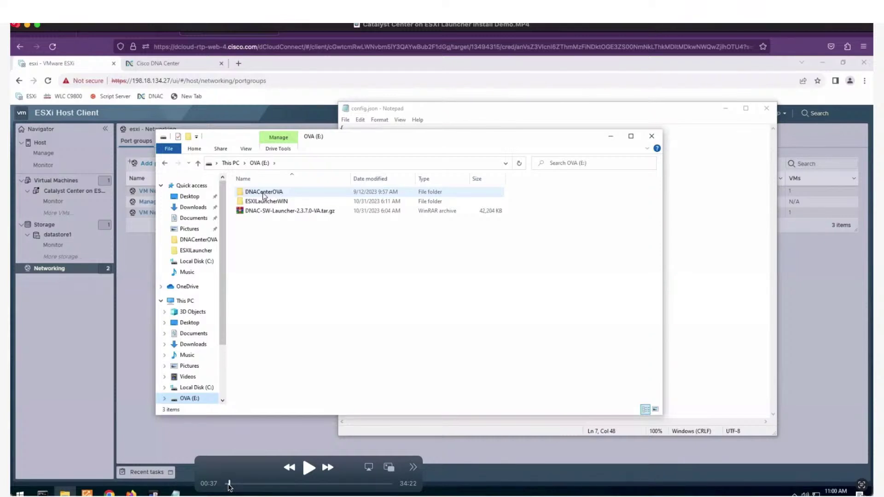
left_click(309, 468)
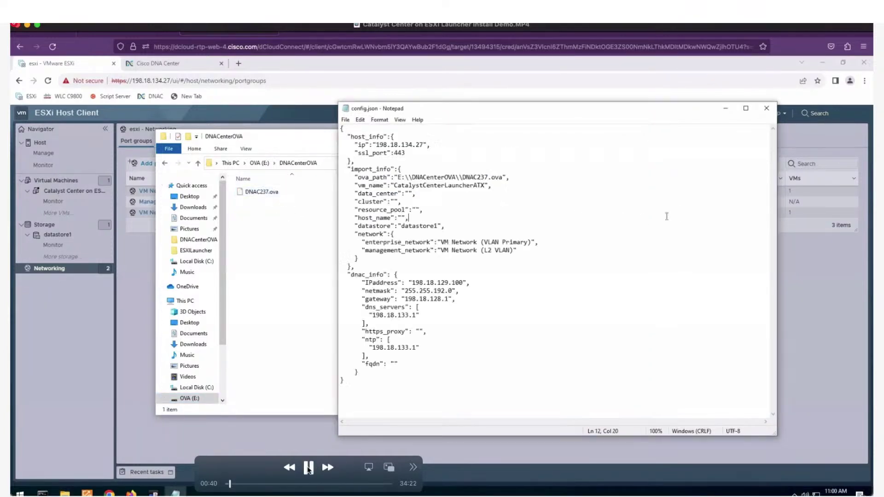
left_click(308, 468)
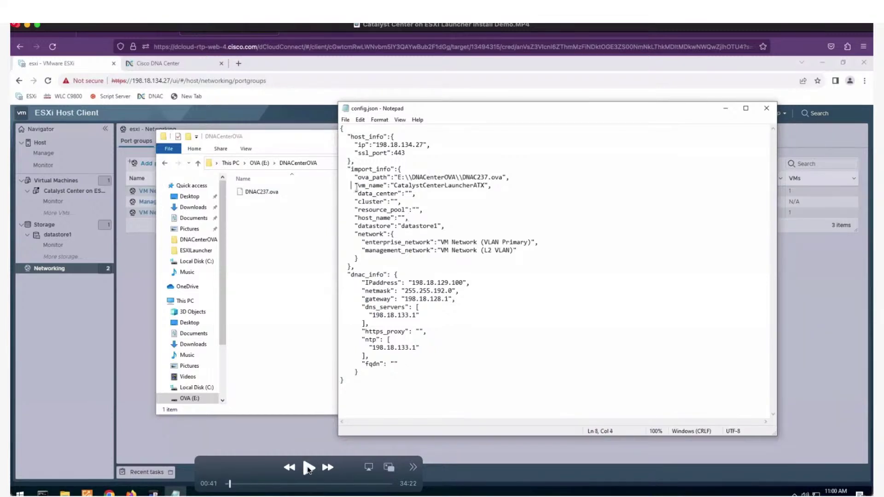
Play the demo through the datastore, network and dnac_info settings of config.json, pausing at 00:56 and after the dnac_info section is highlighted
left_click(308, 468)
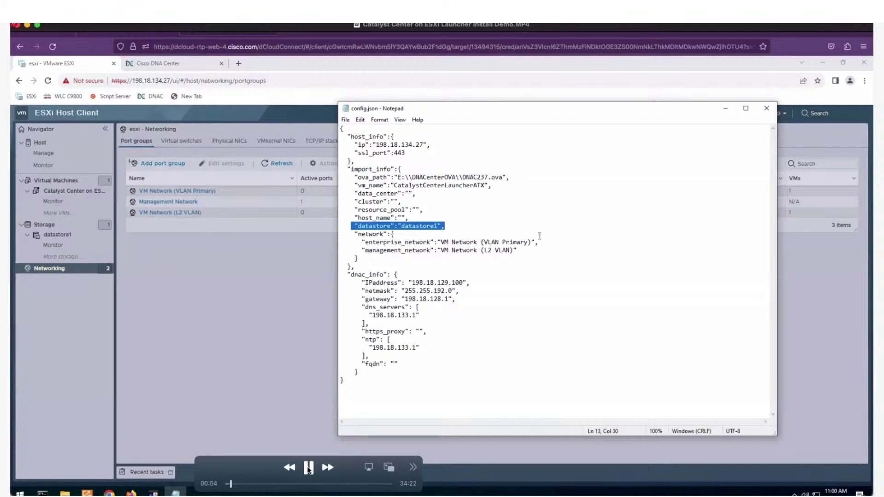
left_click(308, 468)
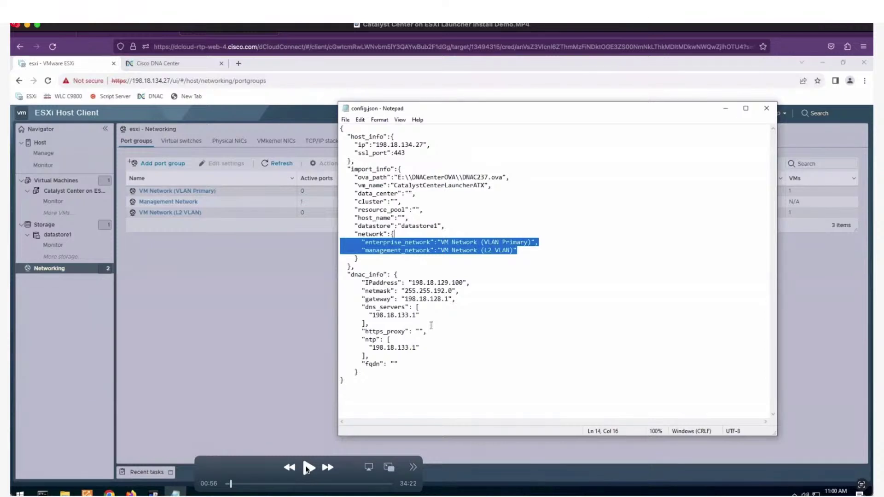
left_click(307, 469)
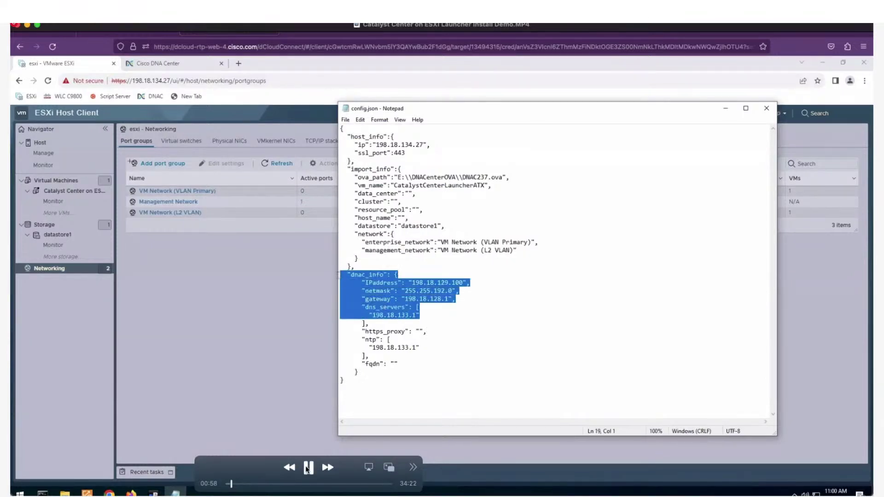
left_click(307, 469)
Continue the demo to the command prompt and the ESXi virtual machine list, pausing at 01:16
left_click(308, 468)
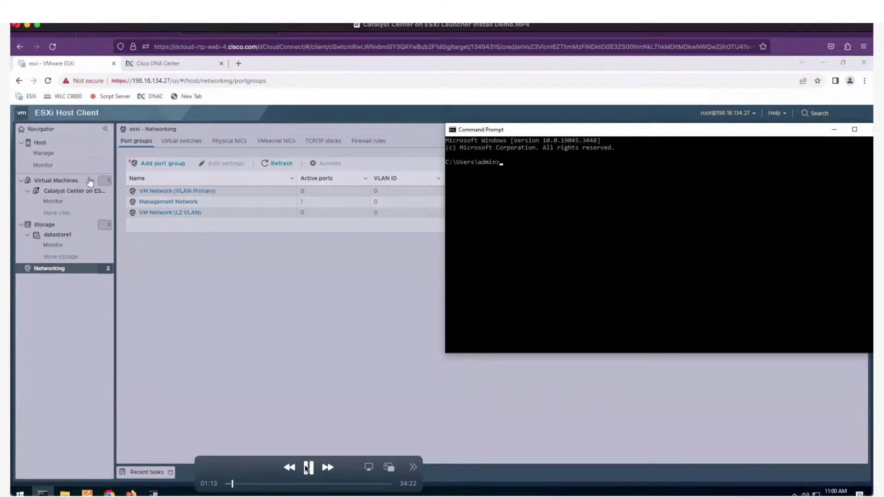
left_click(308, 468)
left_click(308, 468)
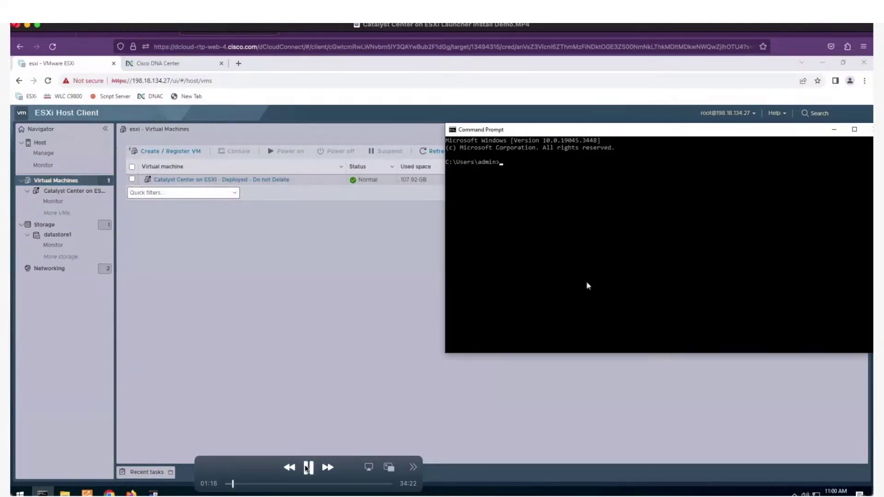
left_click(308, 468)
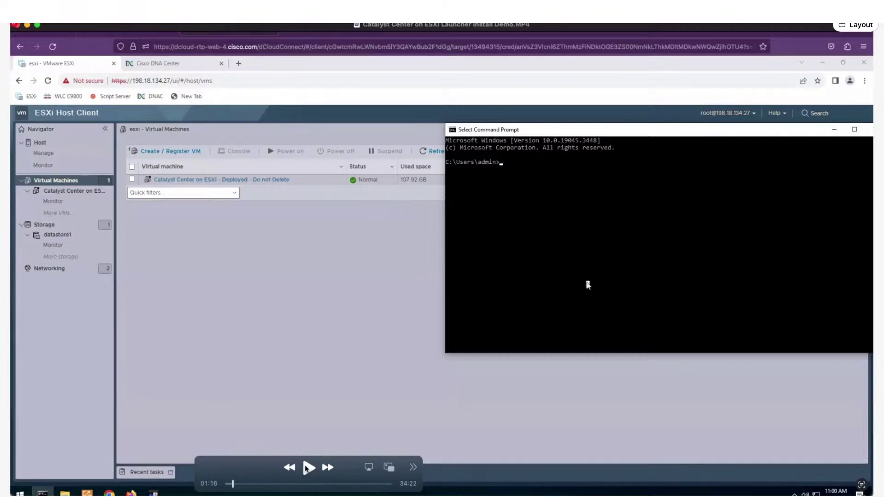
Play the demo through running dnac-esxi-launcher.exe with config.json -d and the deployment summary, pausing at 01:35, 02:01 and 02:11
left_click(308, 467)
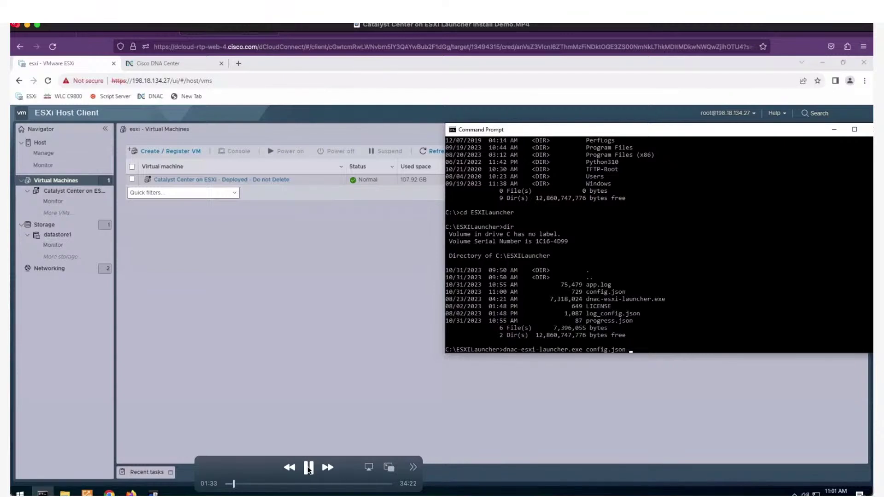
left_click(308, 468)
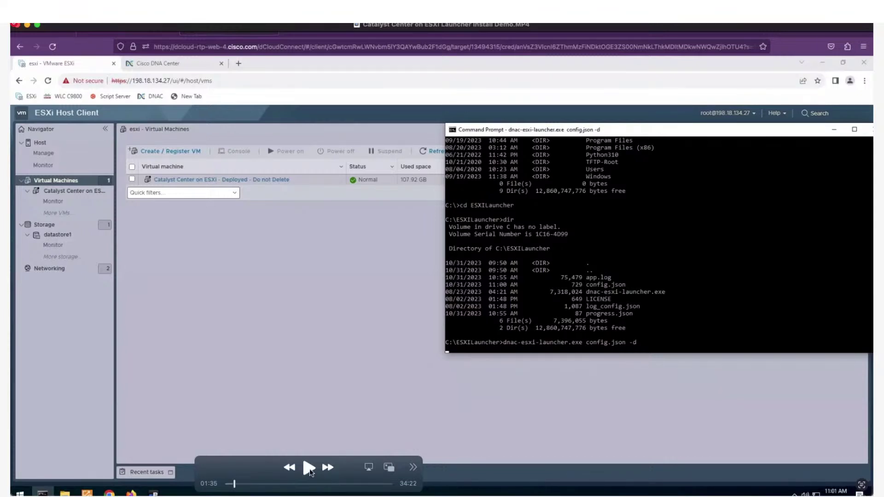
left_click(310, 468)
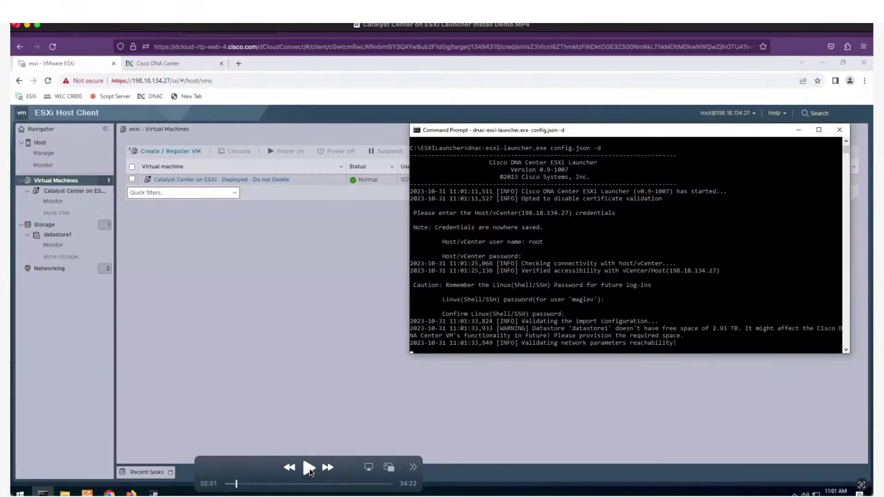
left_click(310, 469)
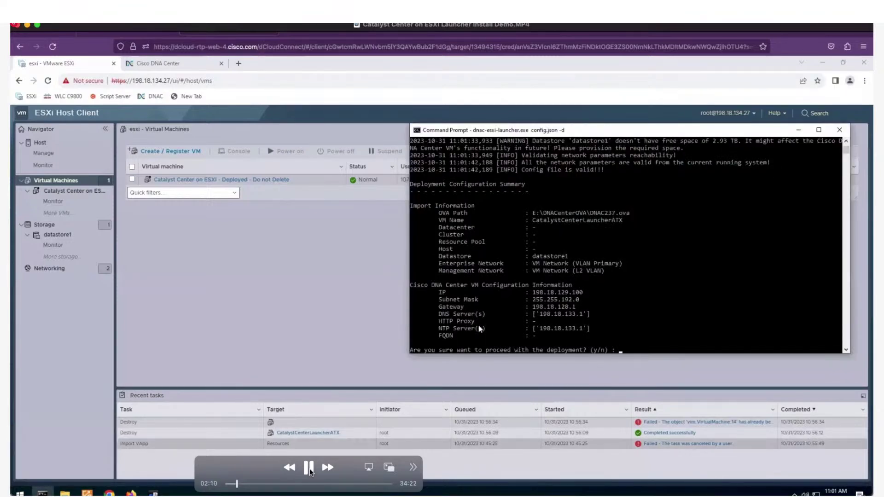
left_click(309, 468)
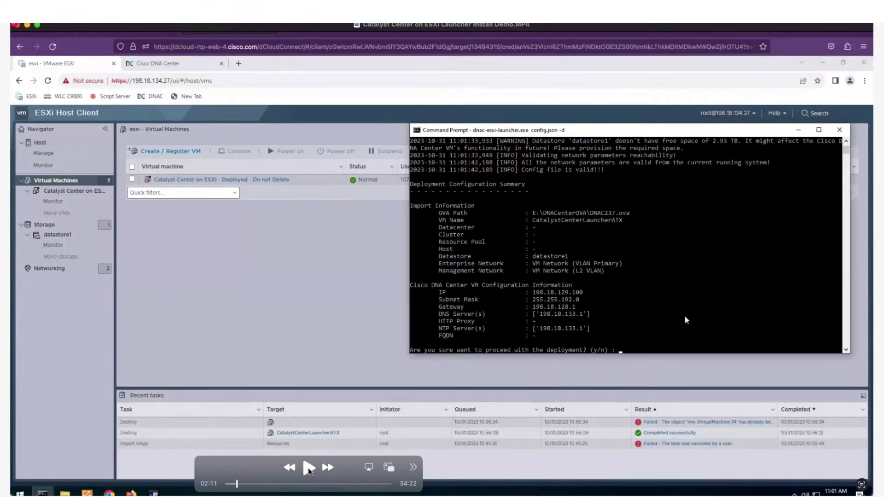
Play the start of the OVA import, skip to the end of the launcher demo, and pause at 34:18
left_click(308, 469)
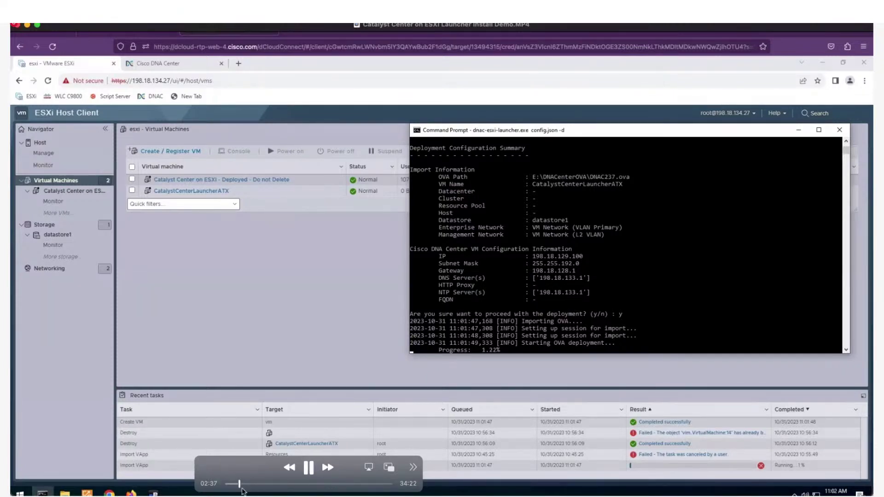
left_click_drag(239, 485, 384, 486)
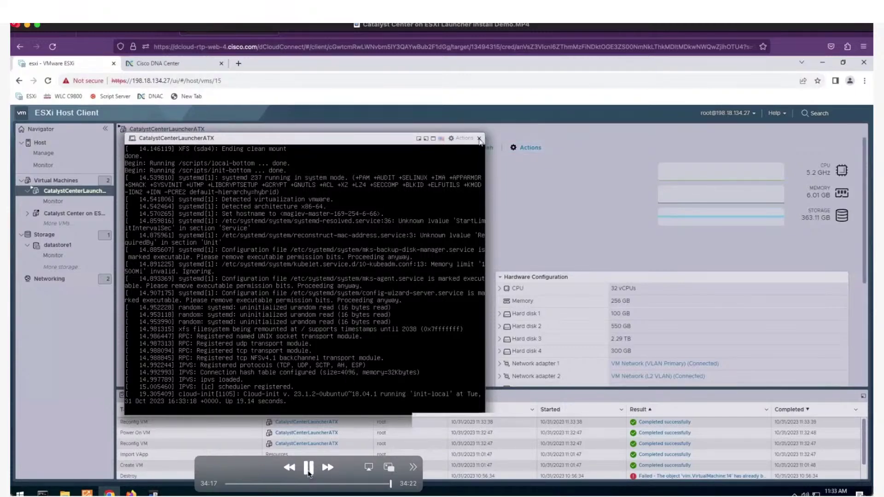
left_click(308, 473)
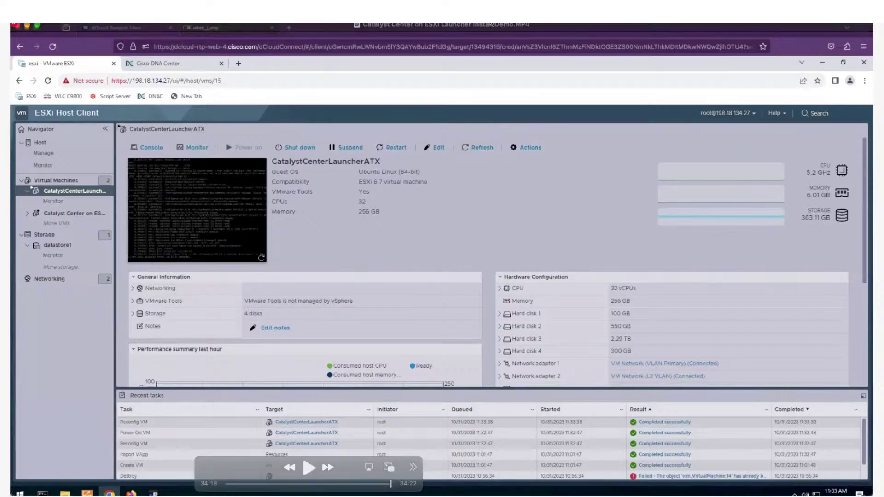
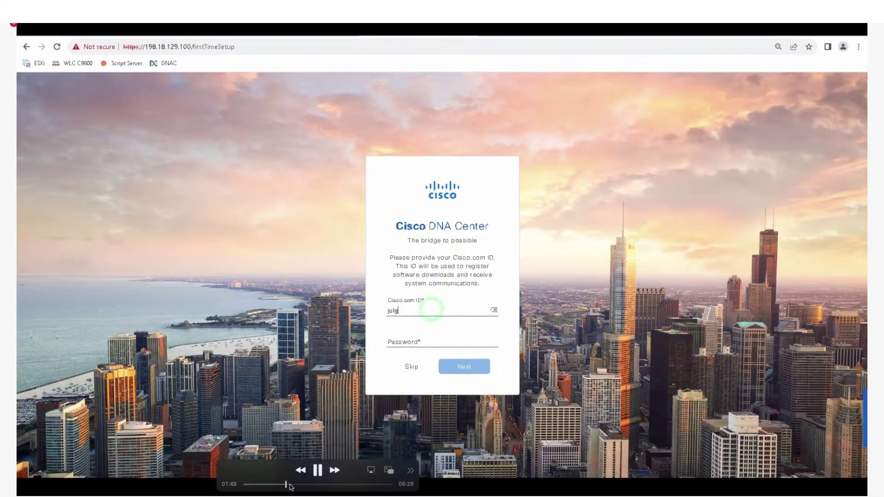
Nudge the Cisco DNA Center first-time setup video forward from 01:48 and pause at 04:27 on the Validation Tool page
left_click_drag(288, 487, 291, 487)
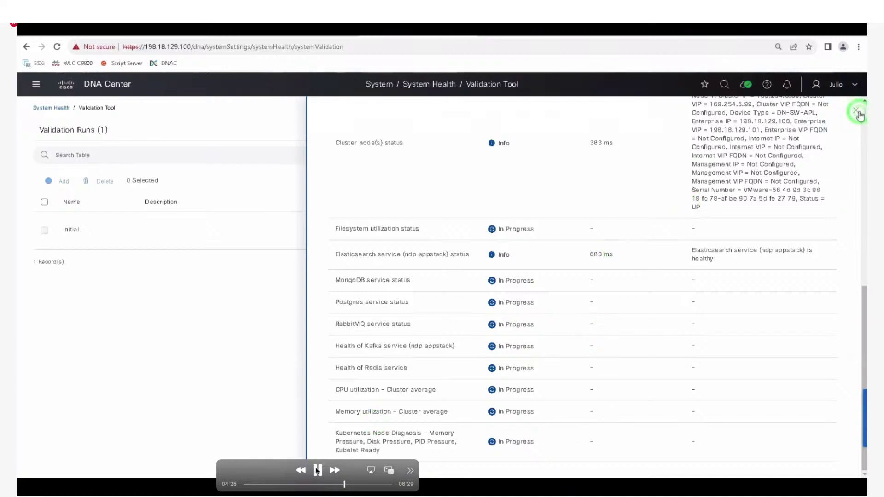
left_click(317, 471)
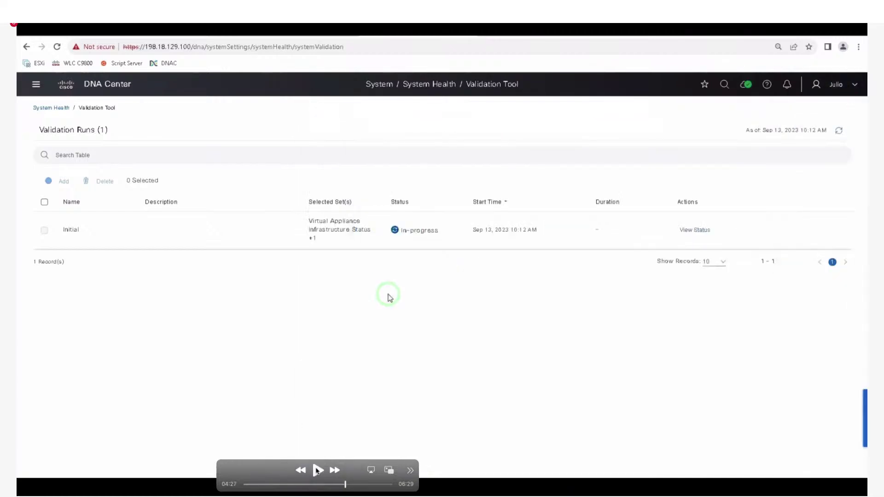
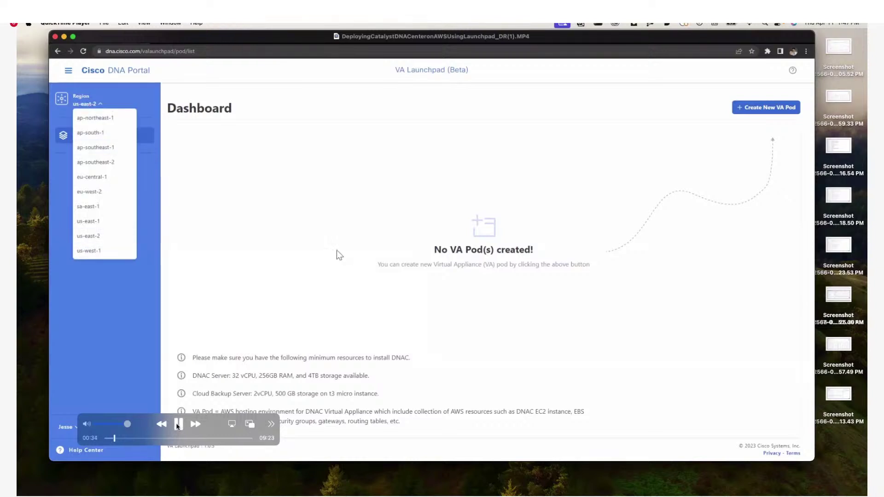
Play the AWS Launchpad deployment video from region selection through AWS infrastructure configuration, pausing at 00:34 and at 02:23 on Configure On-premise
left_click(177, 424)
left_click(176, 425)
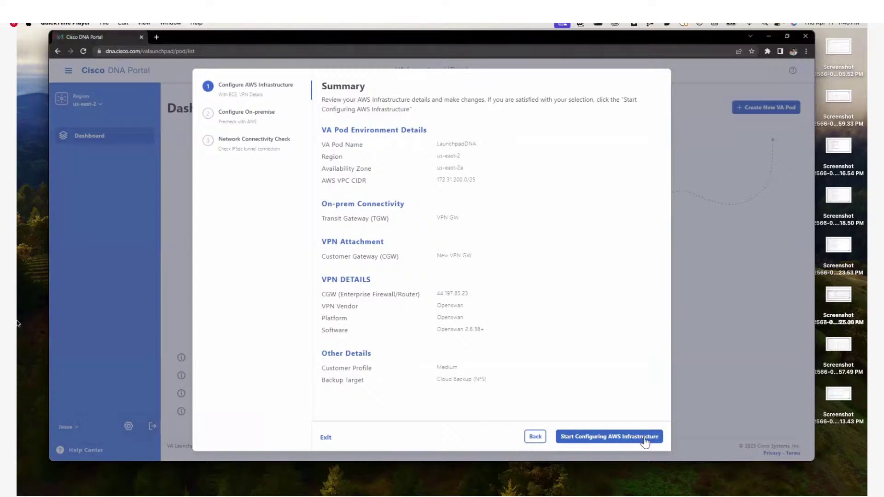
mouse_move(65, 349)
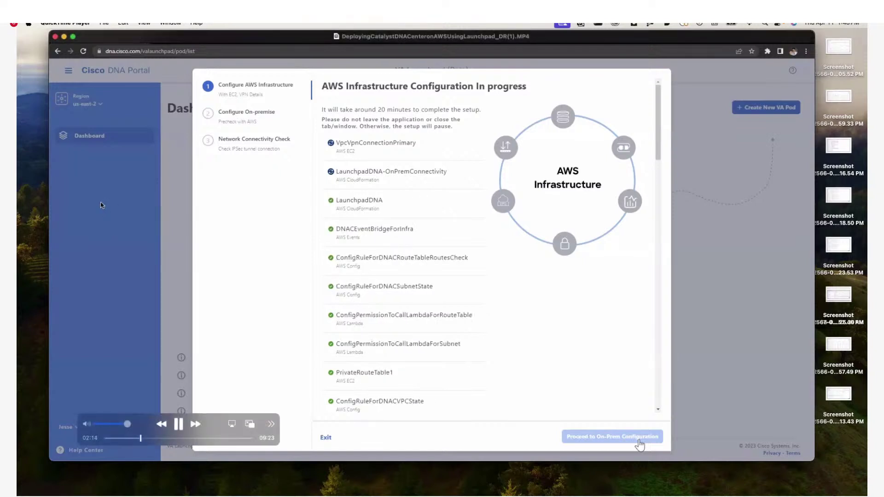
left_click(179, 426)
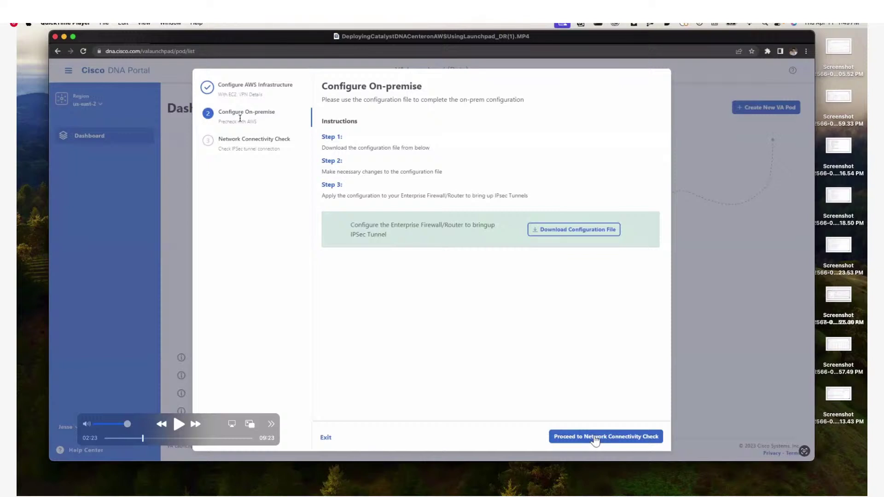
Resume the Launchpad video, skip ahead through the VPN configuration, and pause at 06:10 on the virtual appliance configuration form
left_click(177, 424)
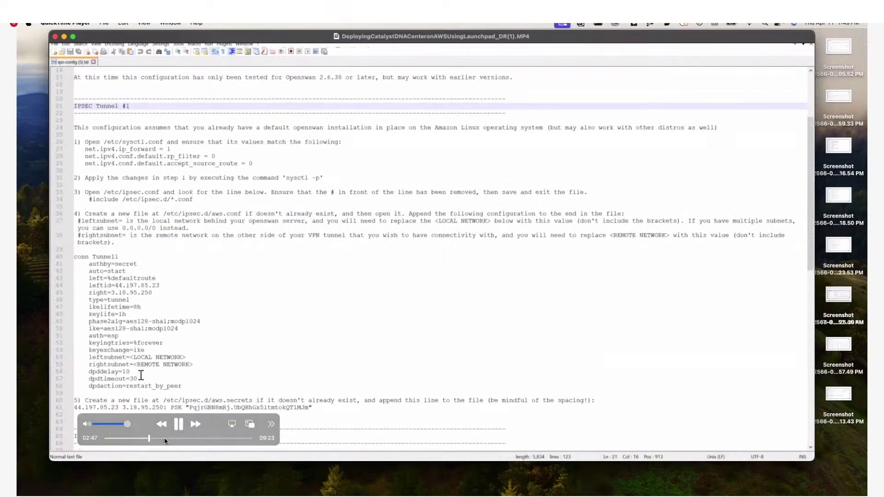
left_click(168, 438)
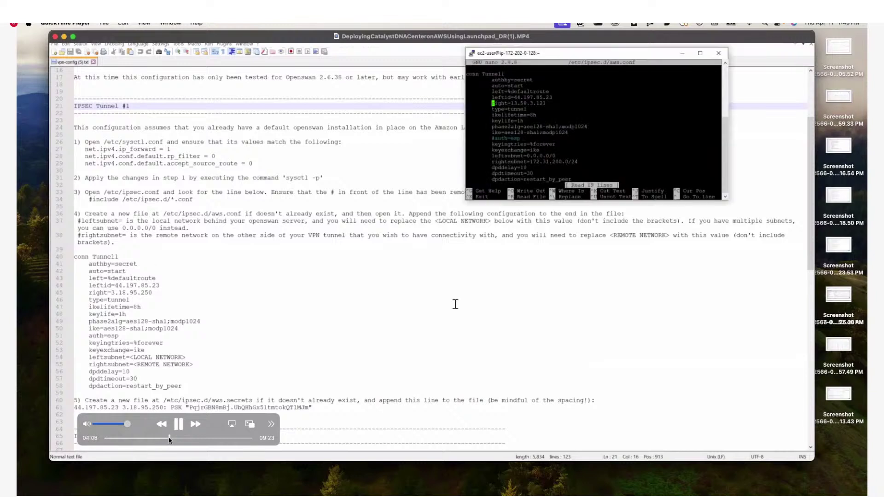
left_click(178, 438)
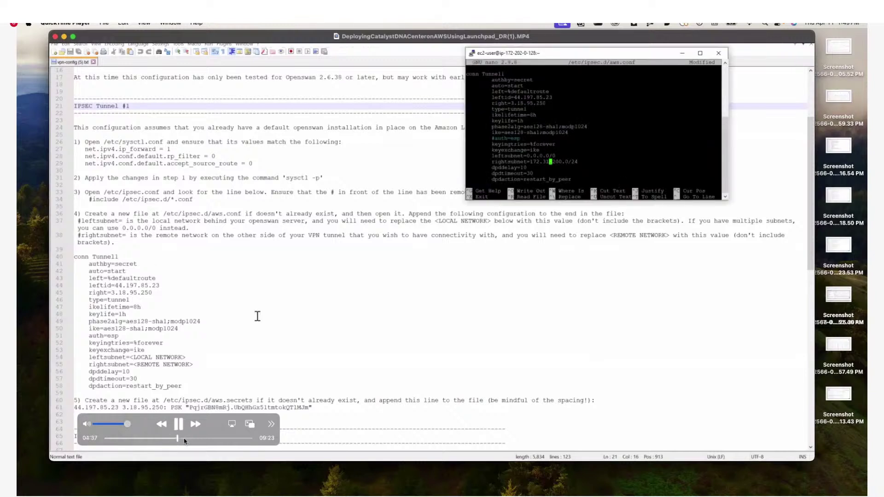
left_click(198, 438)
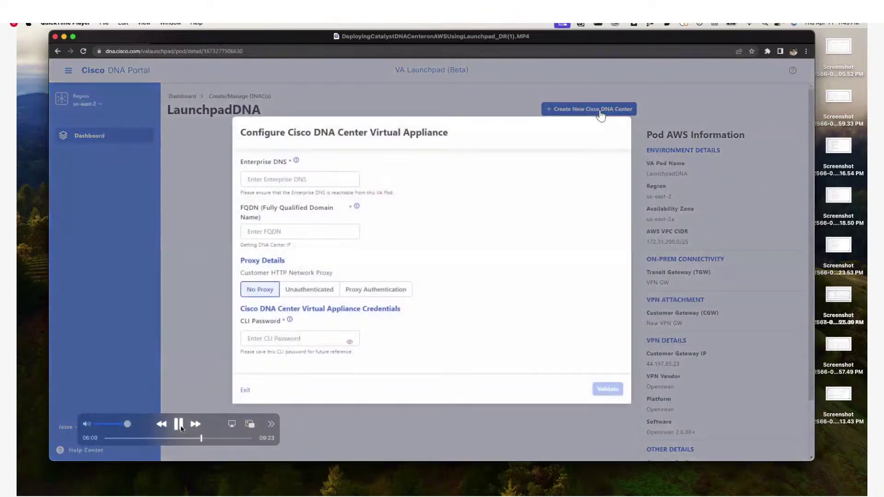
left_click(180, 429)
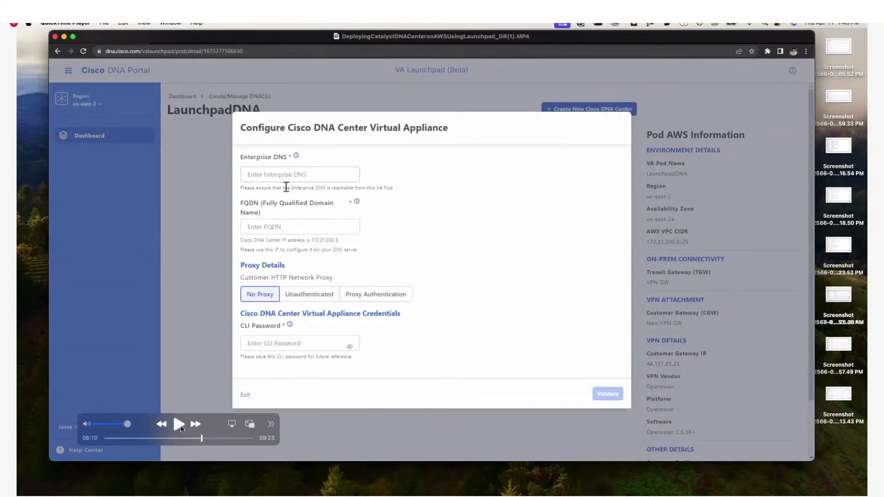
Play the virtual appliance configuration segment, pause at about 07:37 on the configuration progress dialog, and resume playback
left_click(179, 424)
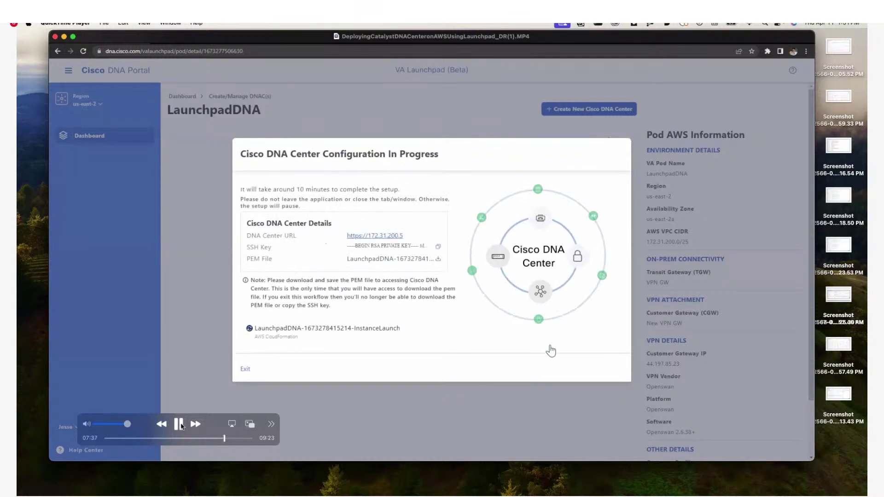
left_click(179, 424)
left_click(179, 424)
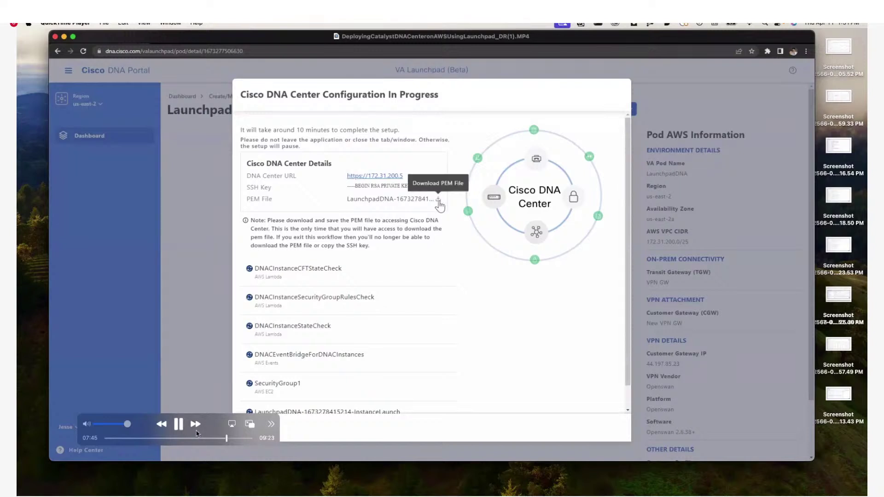
Skip ahead to the running EC2 instances, pause at about 08:22, and resume the Launchpad video
left_click(231, 439)
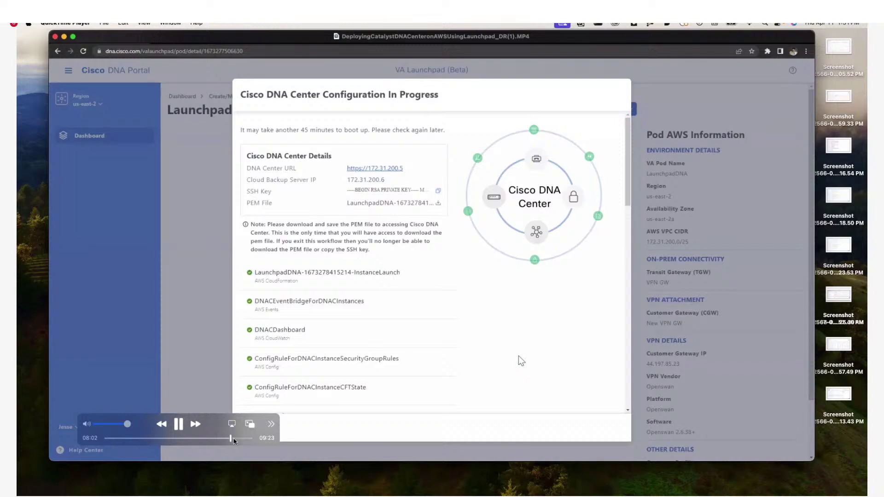
left_click_drag(233, 439, 236, 441)
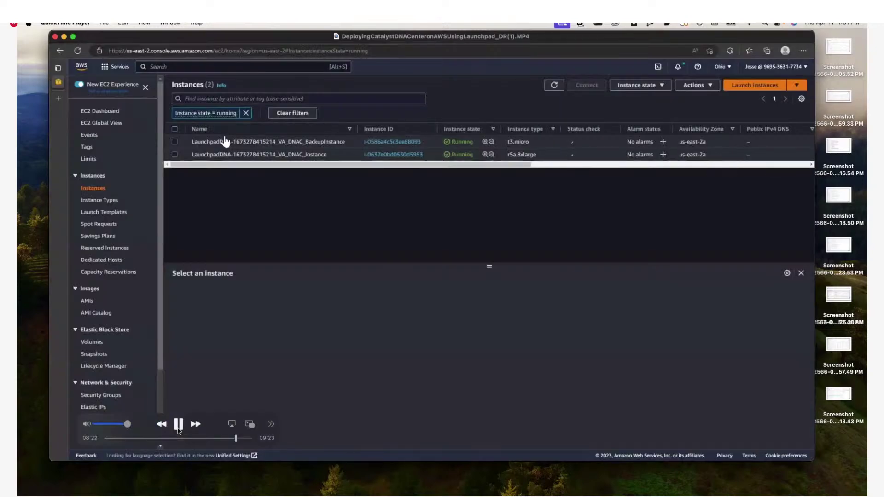
left_click(178, 424)
left_click(179, 424)
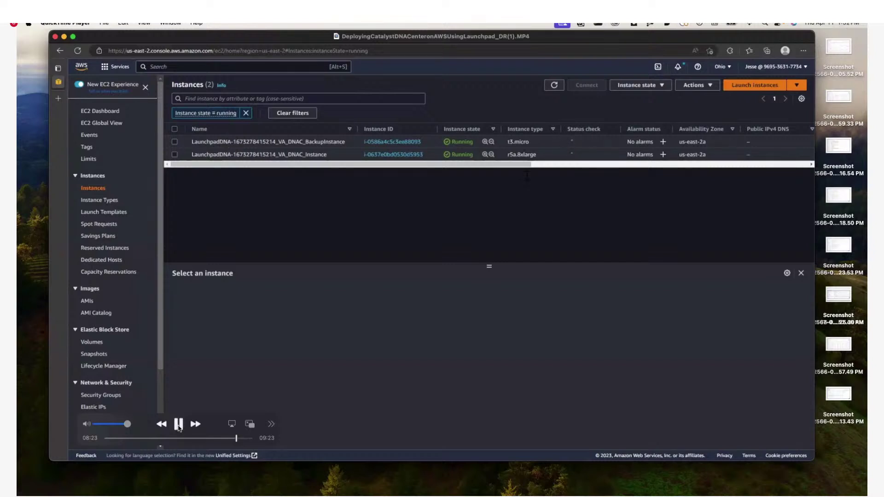